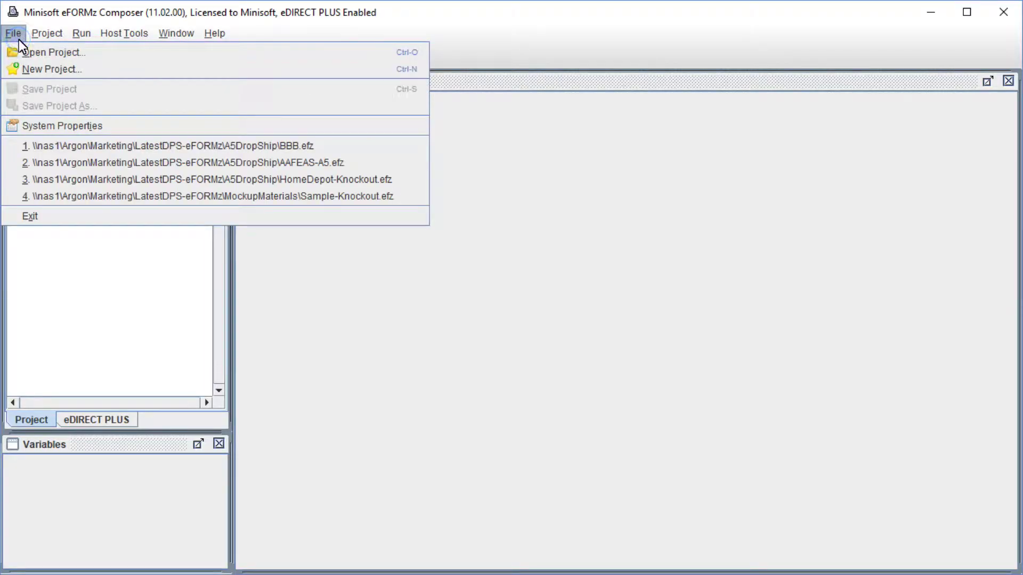
Step: Create a new project and add Page1 to it with default page settings
left_click(94, 71)
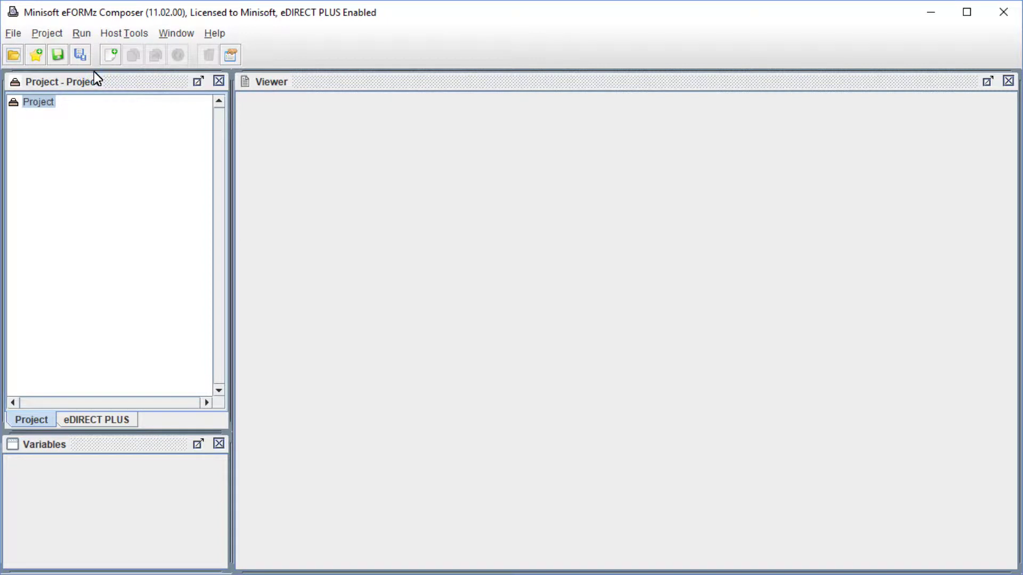
right_click(41, 108)
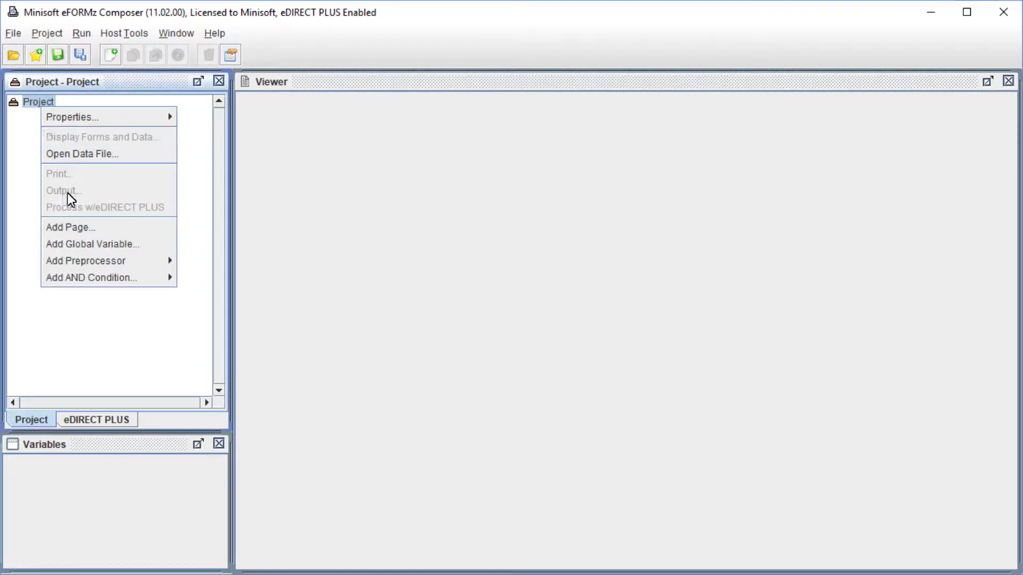
left_click(72, 228)
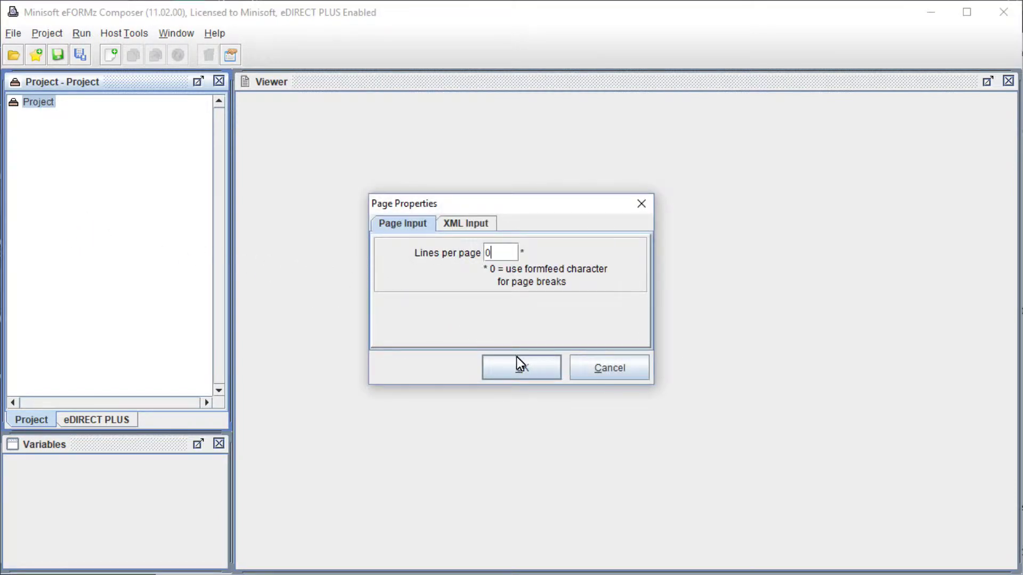
left_click(526, 369)
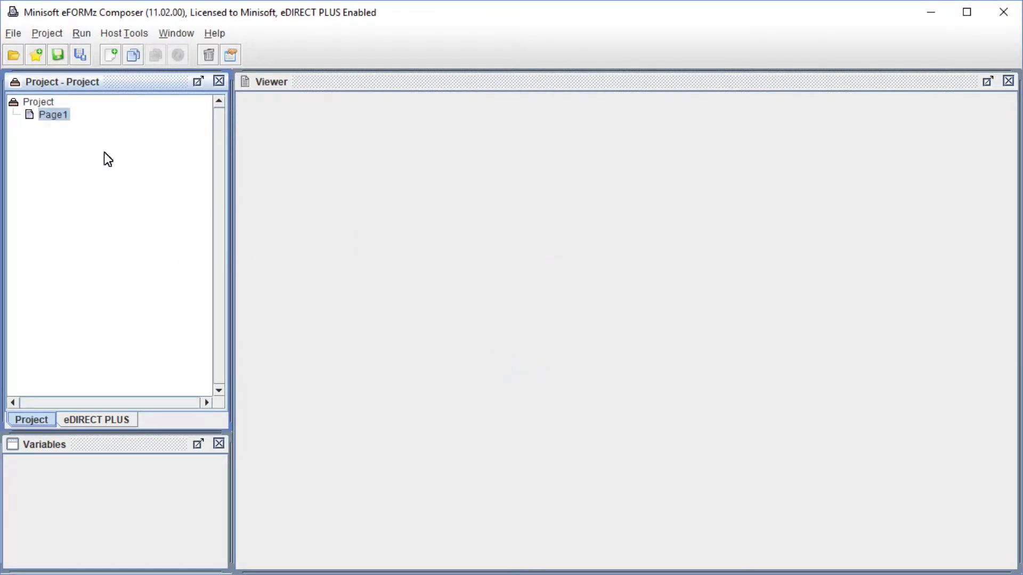
Step: Add a blank form to Page1 using the 4 x 6 Label page size
right_click(62, 128)
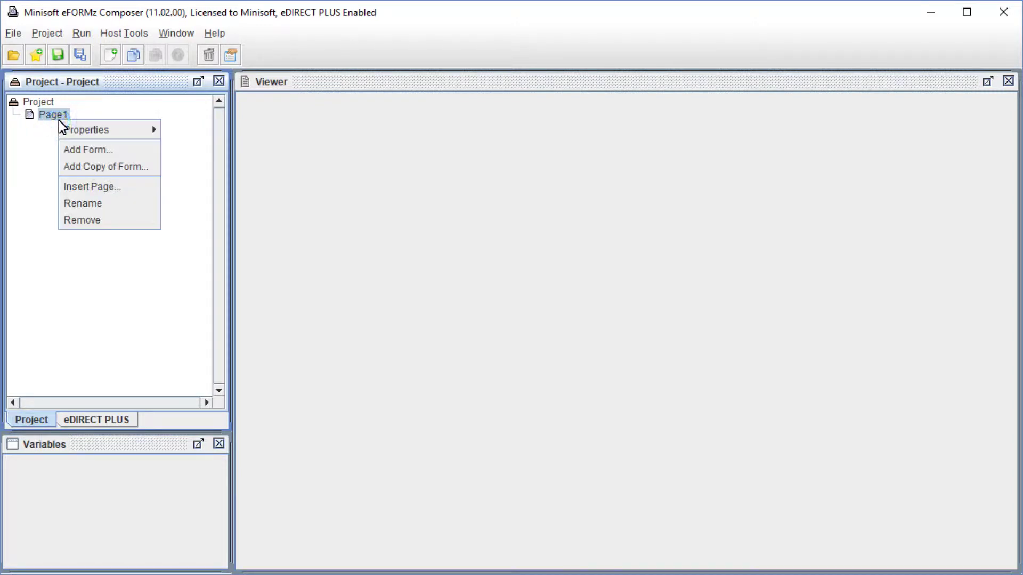
left_click(133, 151)
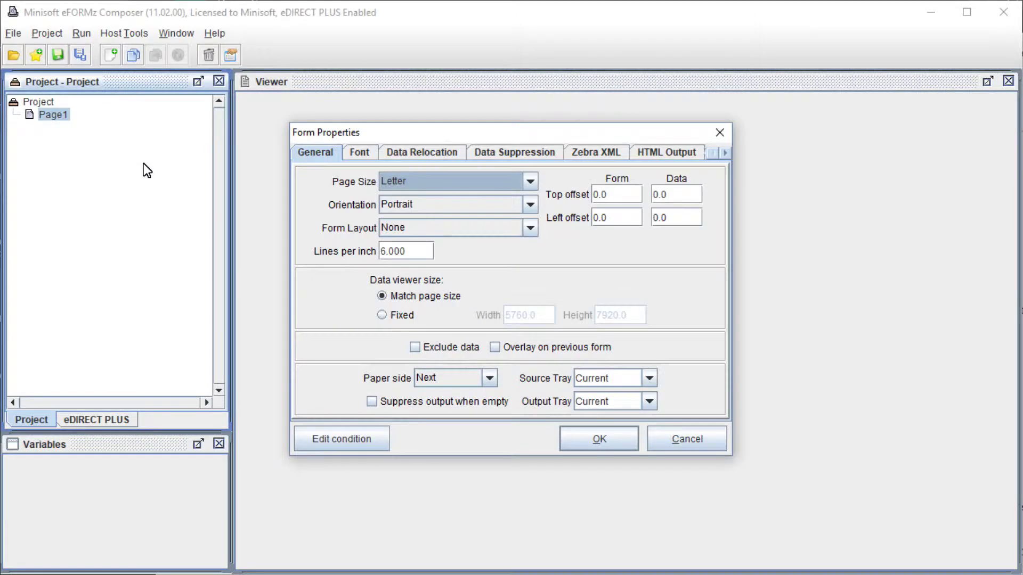
left_click(529, 184)
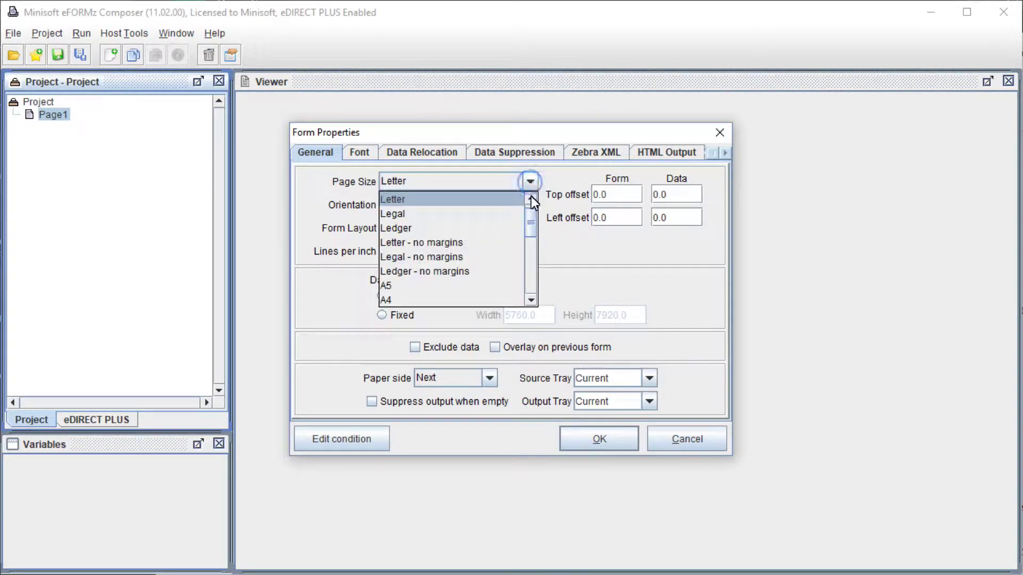
left_click_drag(531, 213, 529, 260)
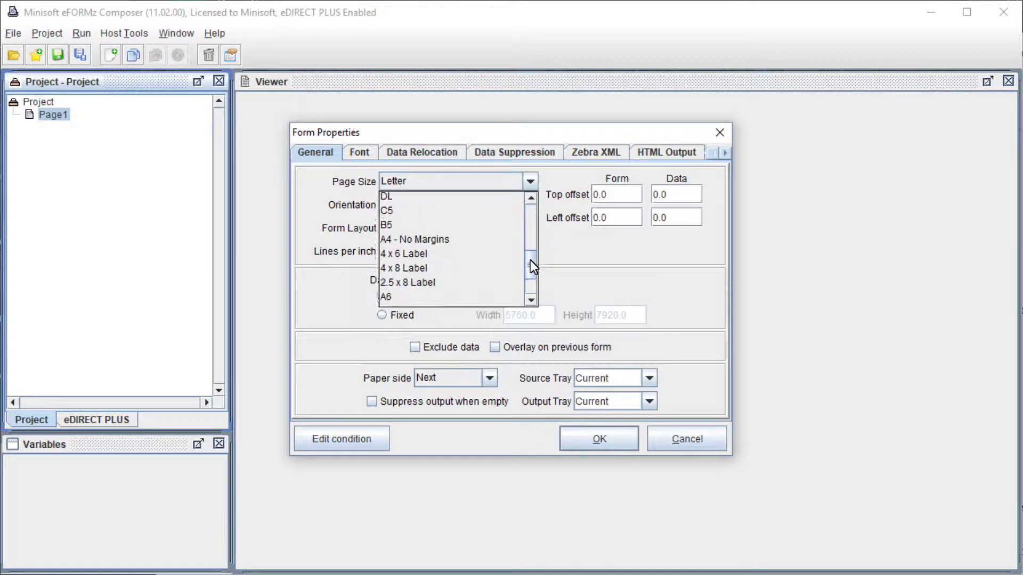
left_click(427, 253)
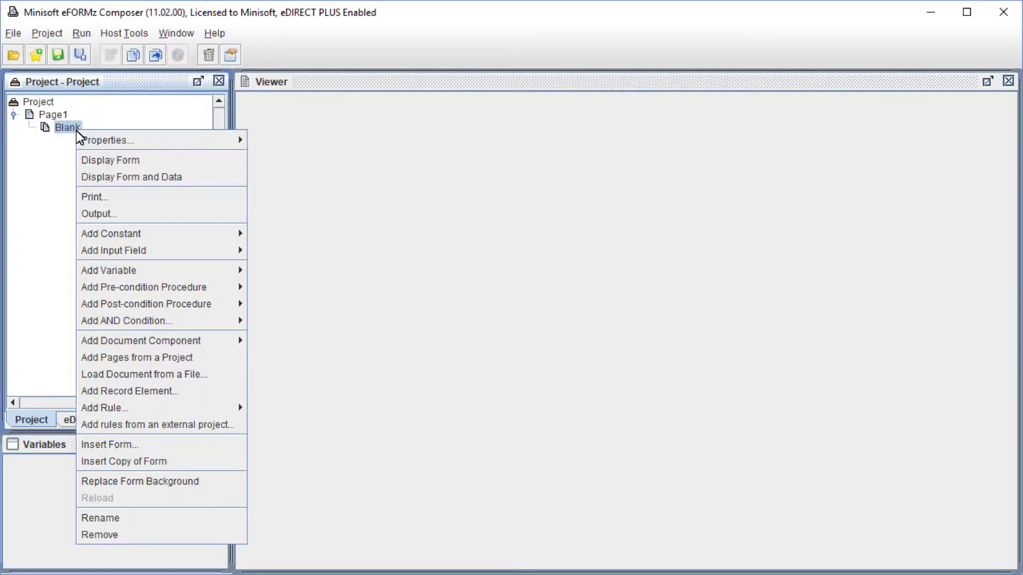
Step: Display the Blank form with data from ZPLInputSample.zpl, showing All Files in the ZPLInputSample folder
left_click(142, 177)
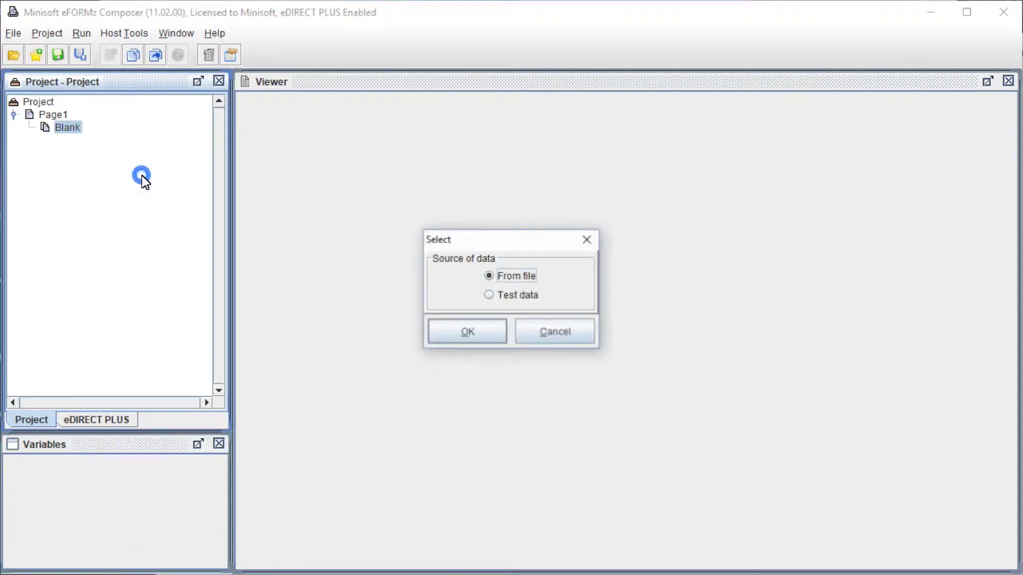
left_click(472, 331)
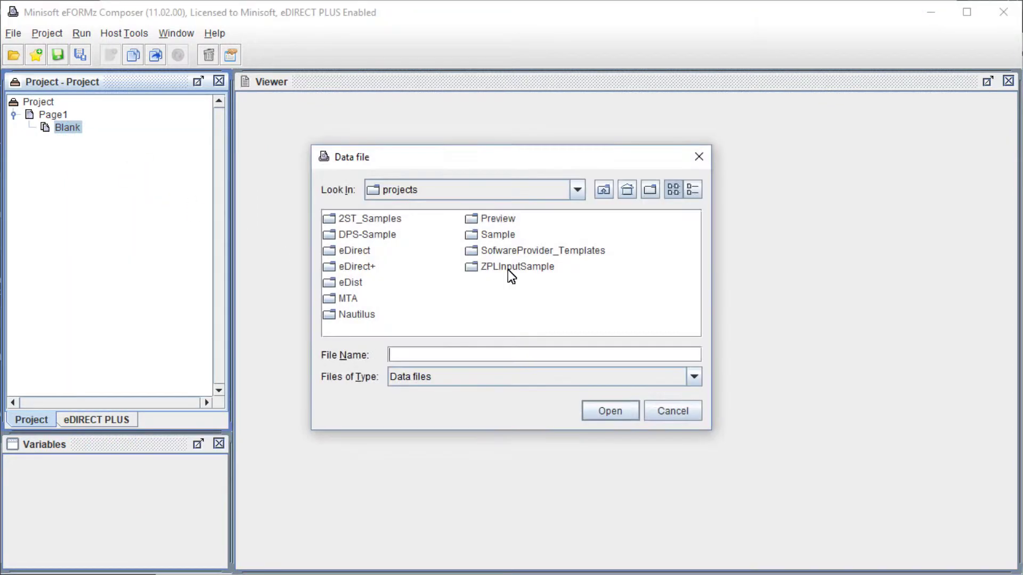
left_click(507, 270)
double_click(508, 270)
left_click(443, 377)
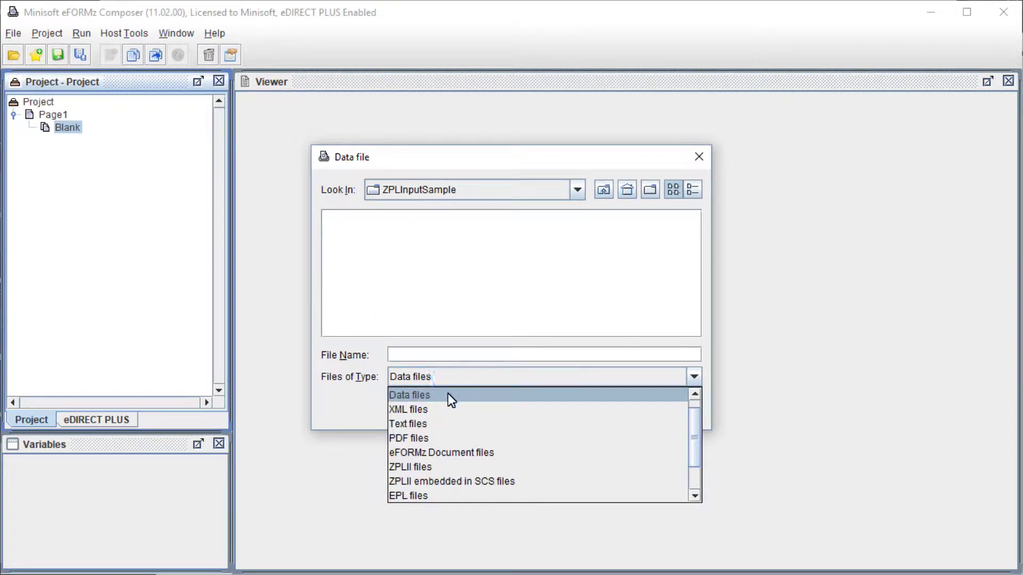
scroll(448, 395, "up", 1)
left_click(436, 395)
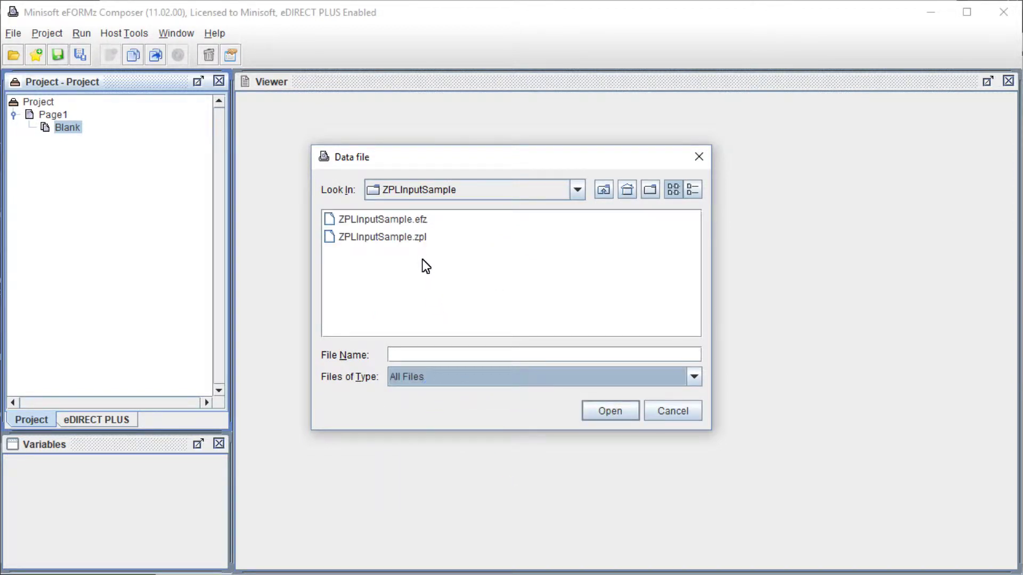
left_click(415, 240)
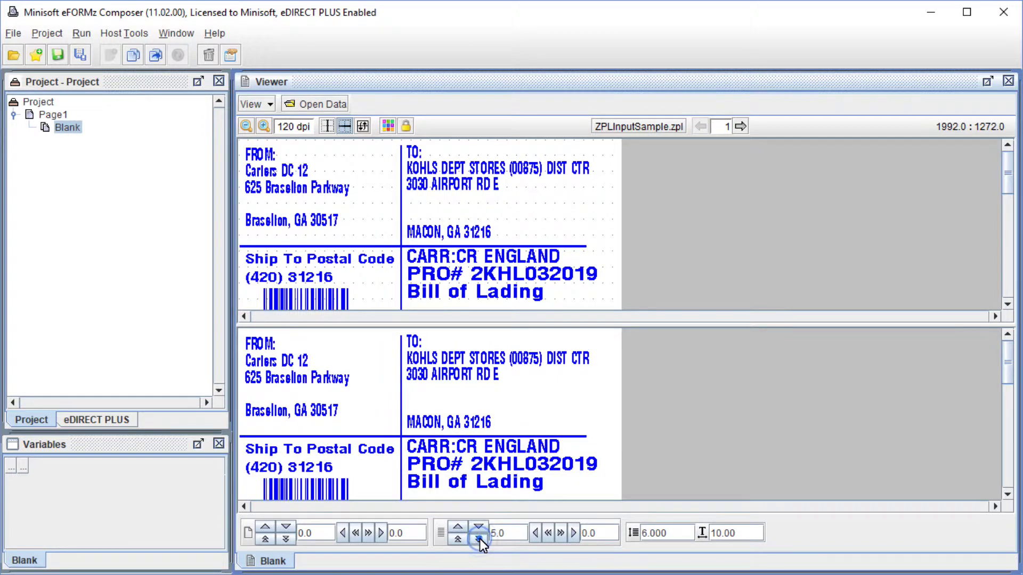
left_click(480, 538)
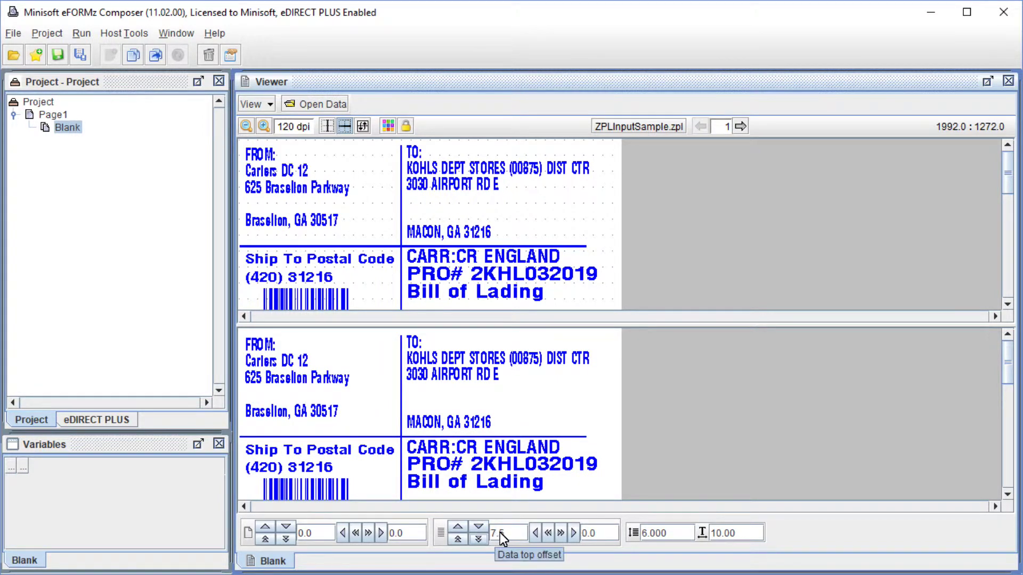
Step: Set the label data top offset to 150 and raise the left offset to 15.0
left_click(503, 533)
type("150")
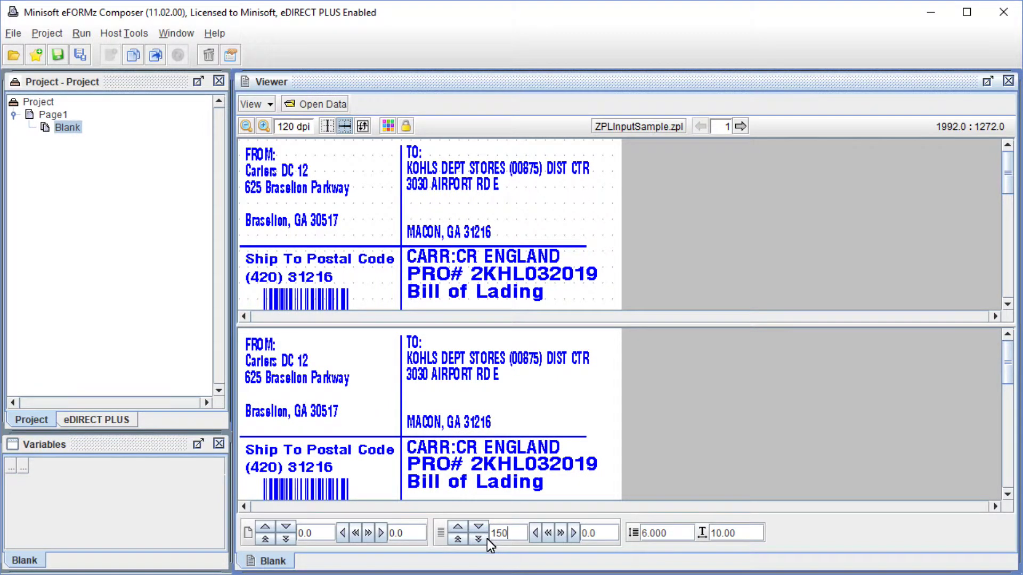
key("Return")
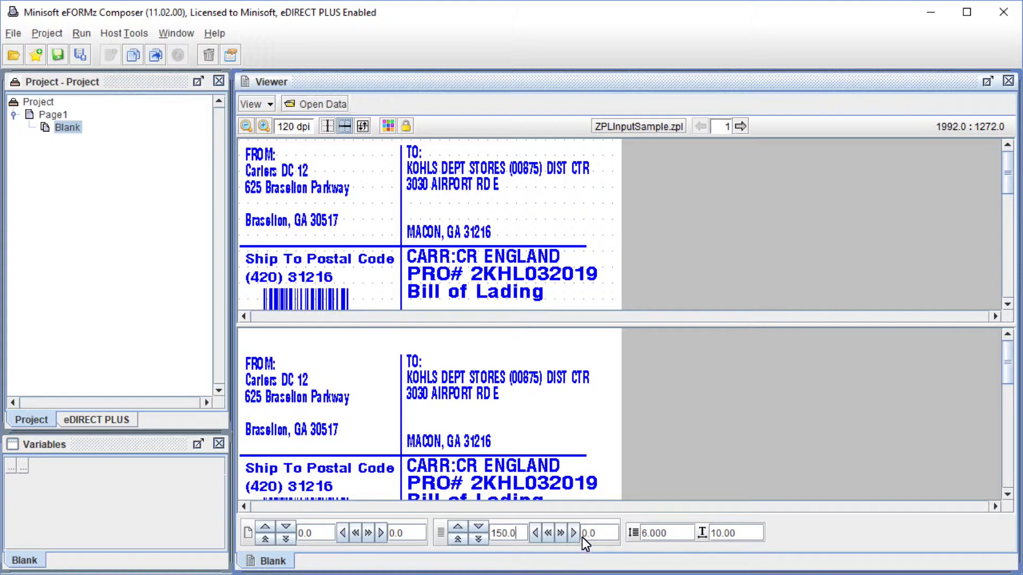
left_click(562, 534)
left_click(563, 534)
left_click(562, 534)
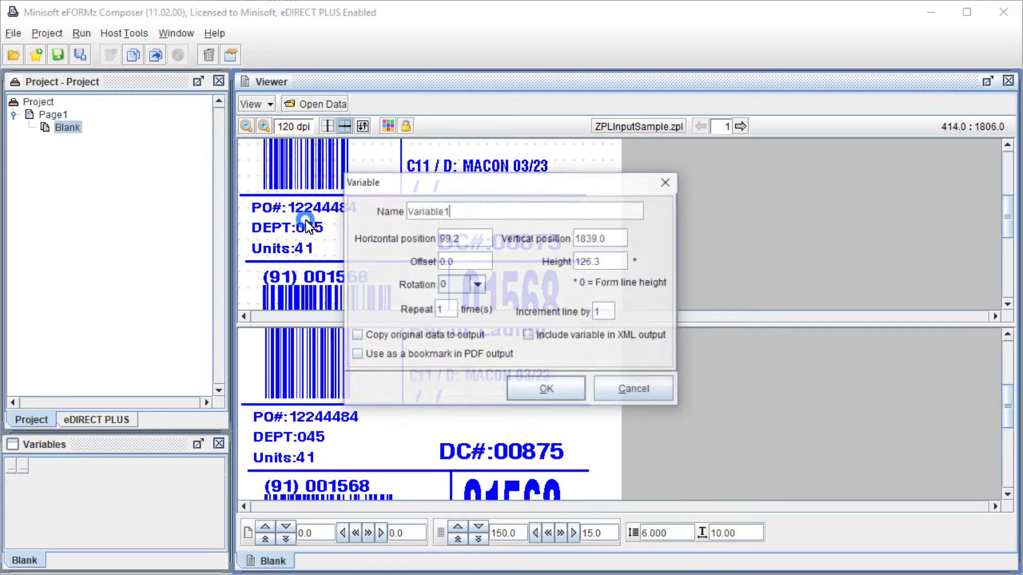
Step: Name the variable on the PO number text 'PO#'
double_click(464, 211)
type("P")
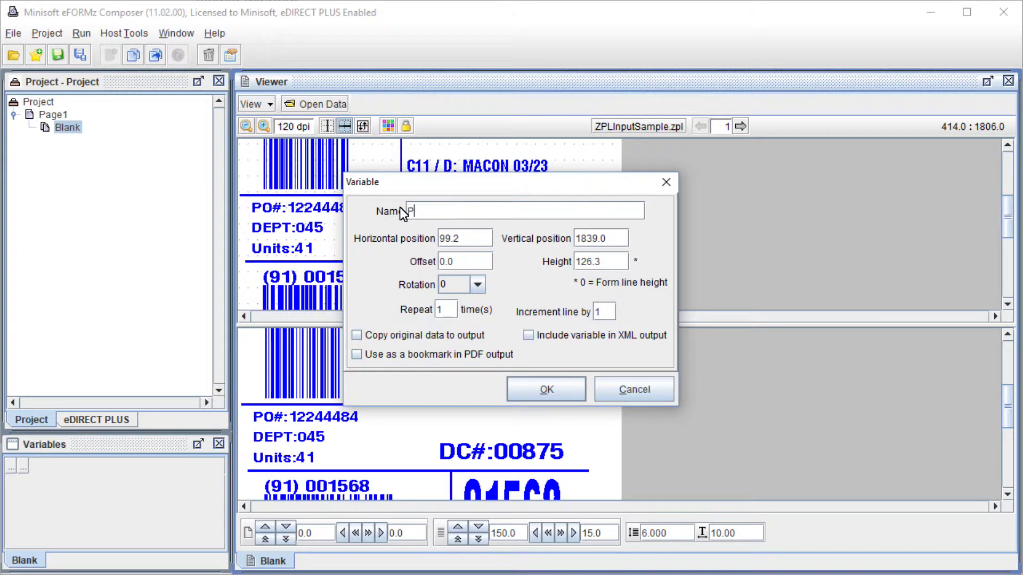
type("O#")
left_click(541, 392)
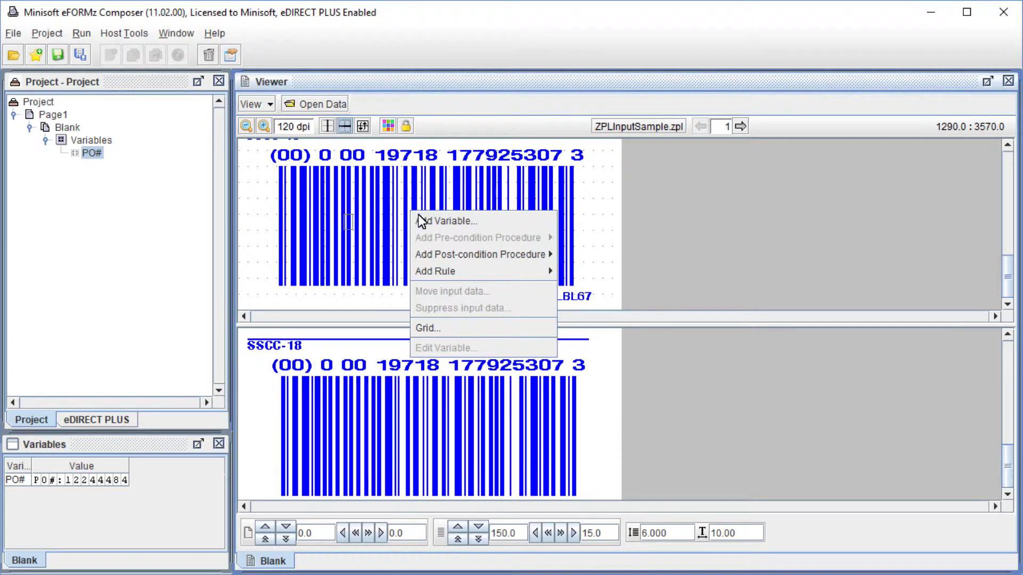
Step: Add a variable named 'Barcode' on the label's large barcode
left_click(431, 219)
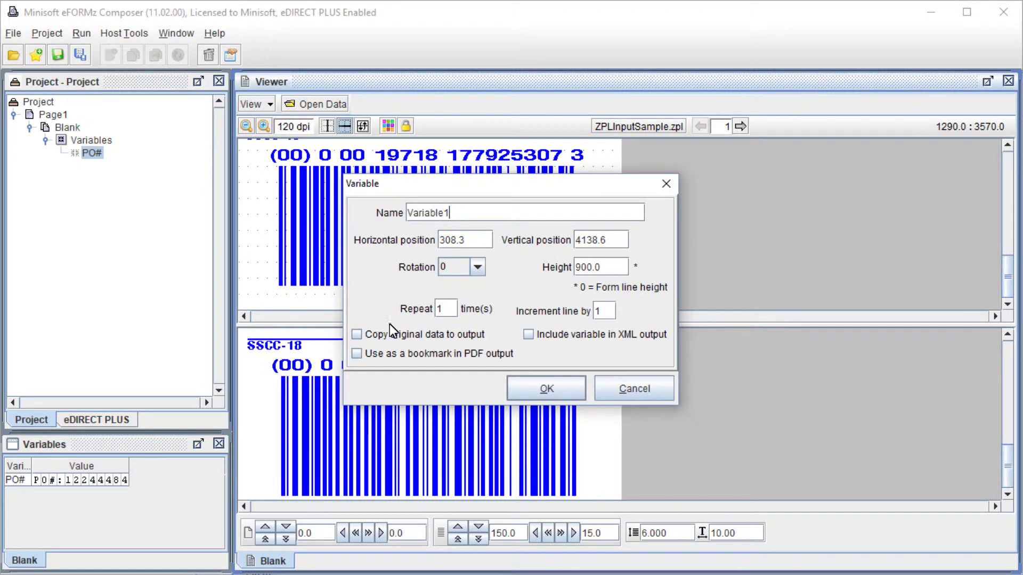
left_click_drag(480, 217, 411, 216)
type("Barcode")
left_click(560, 385)
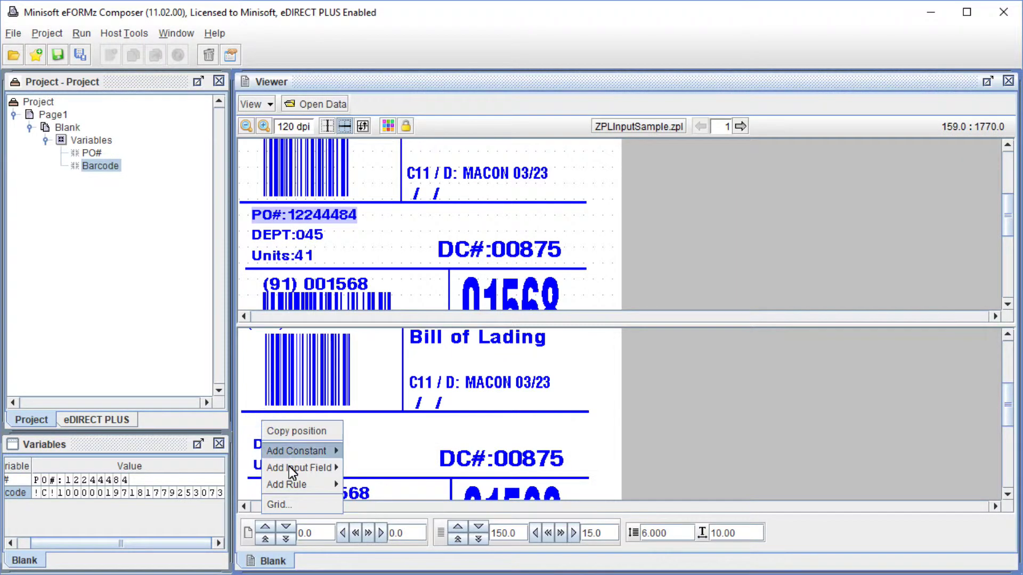
Step: Add a Place Text rule named PlacePO that uses the PO# variable, and accept its placement
mouse_move(328, 485)
left_click(394, 313)
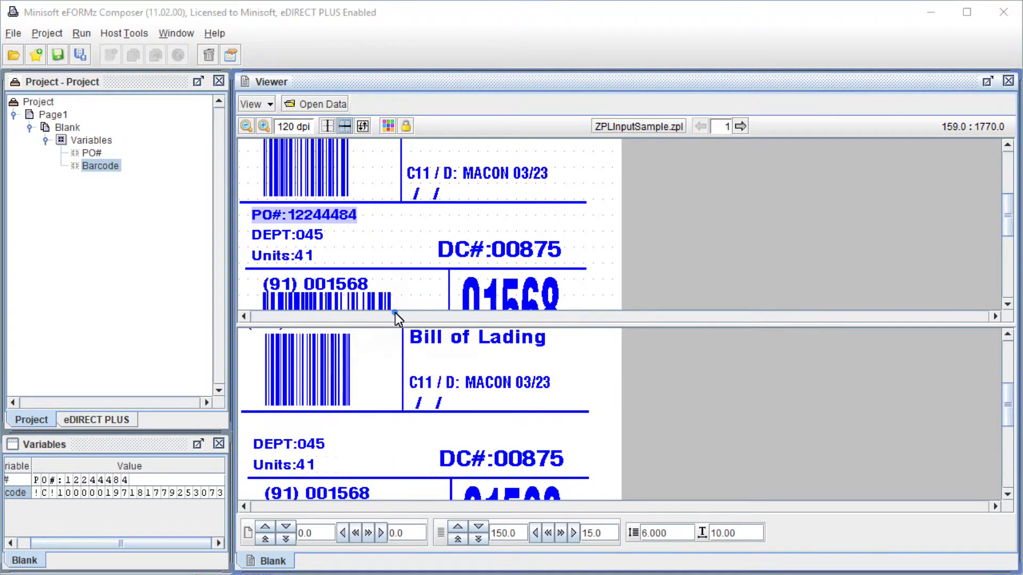
left_click(468, 292)
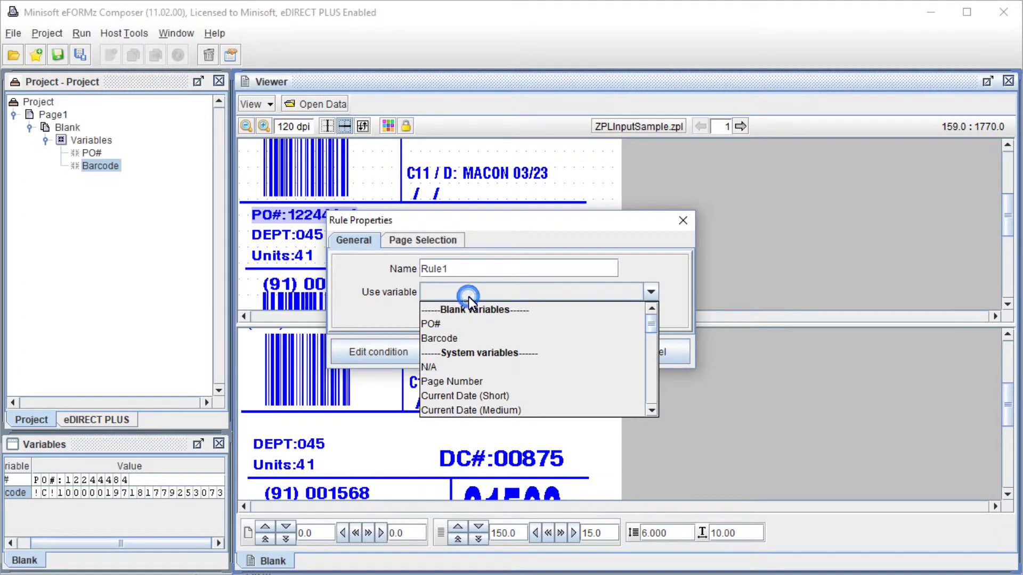
left_click(455, 321)
double_click(468, 268)
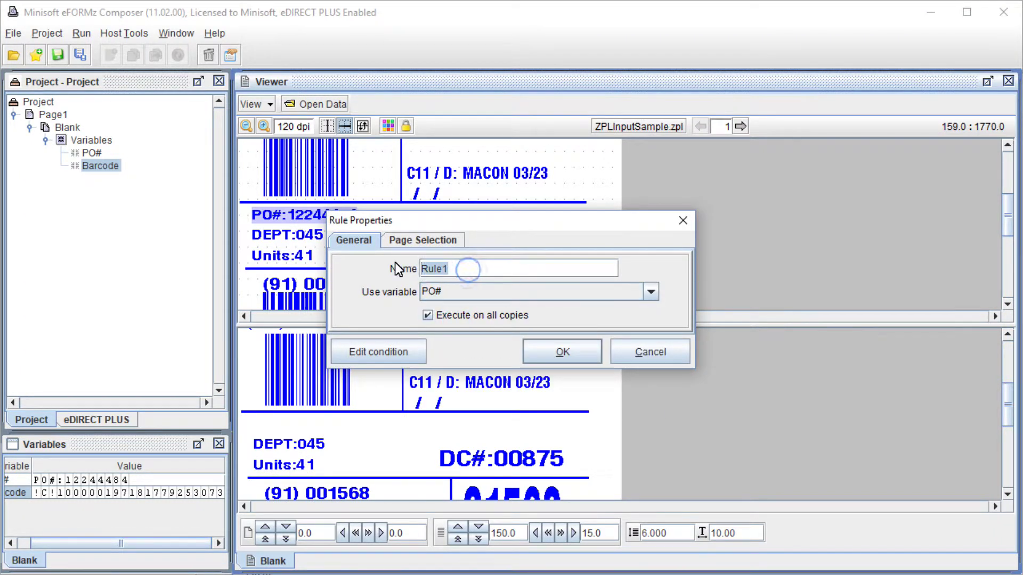
type("PlacePO")
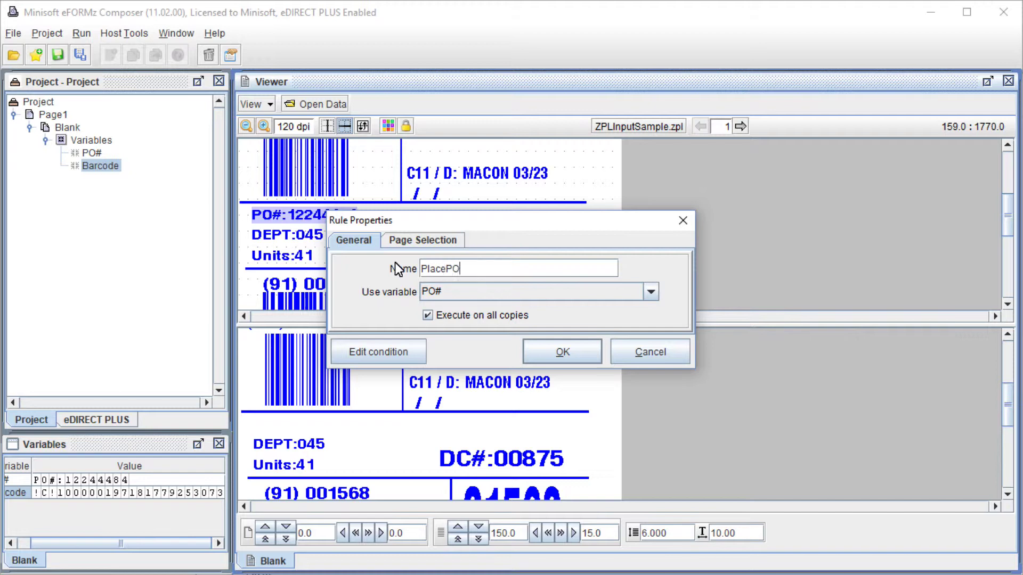
left_click(558, 349)
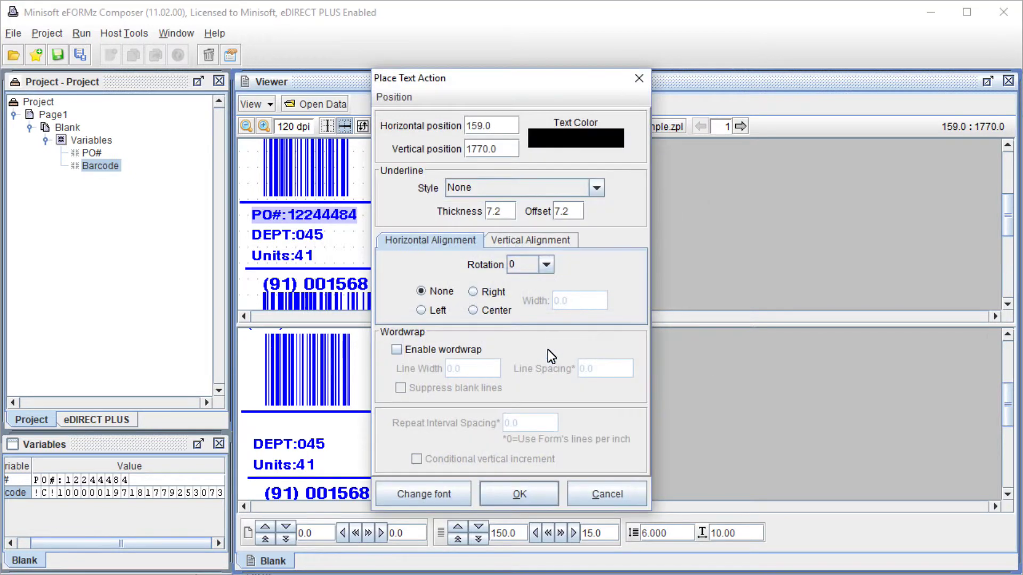
left_click(519, 494)
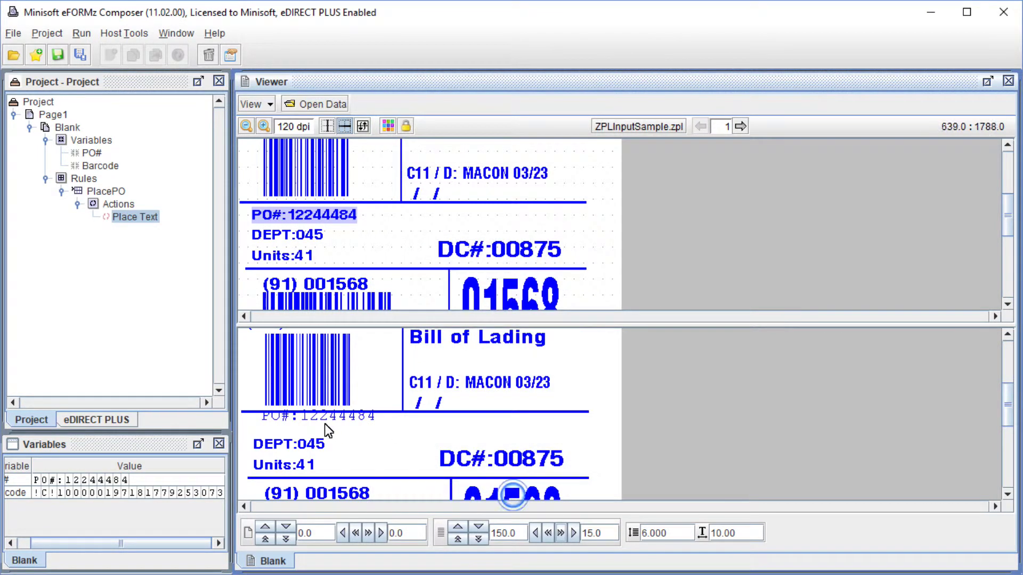
left_click(304, 417)
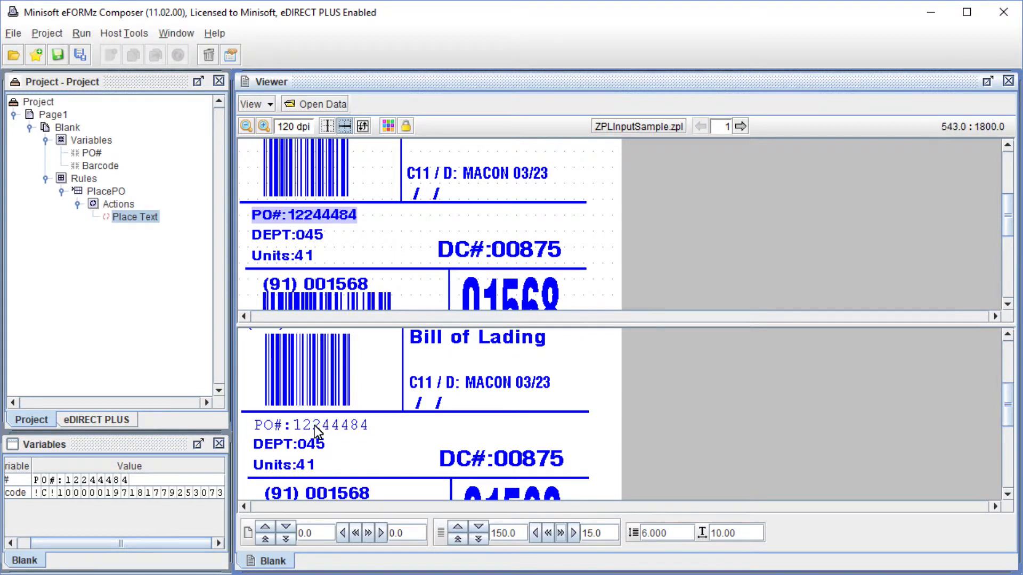
Step: Change the placed PO# text's font from Courier to bold Arial
right_click(364, 427)
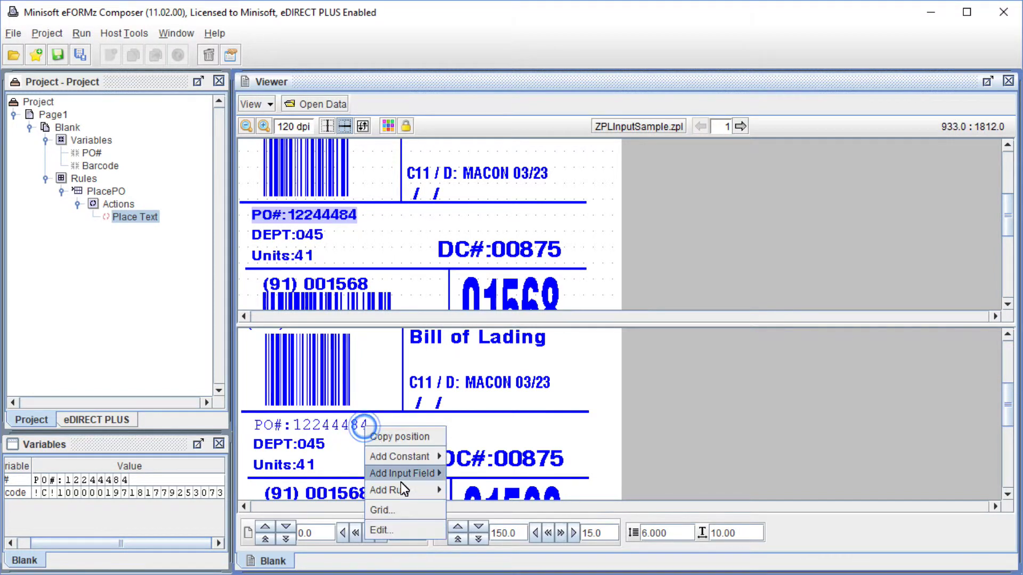
left_click(414, 525)
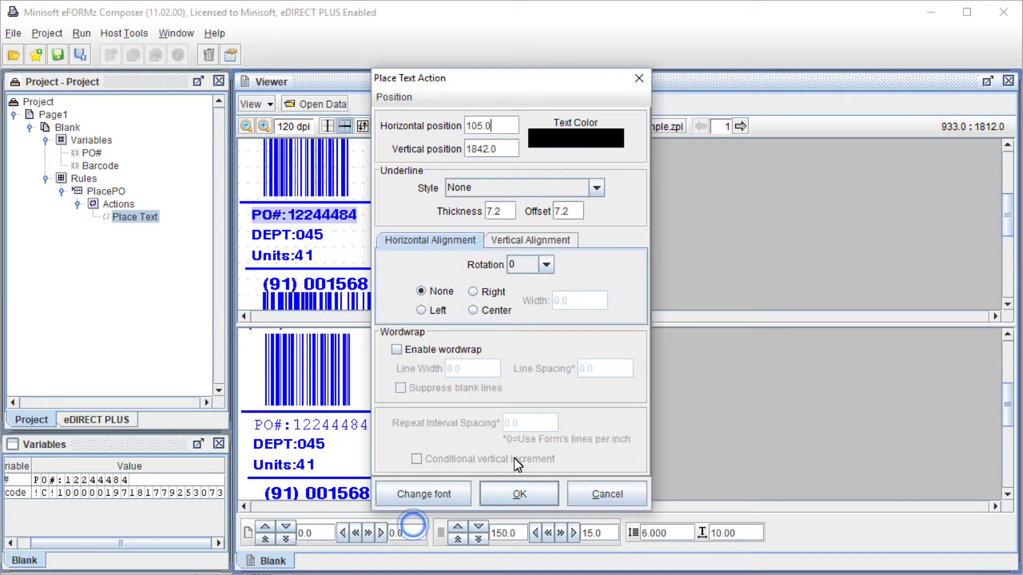
left_click(456, 493)
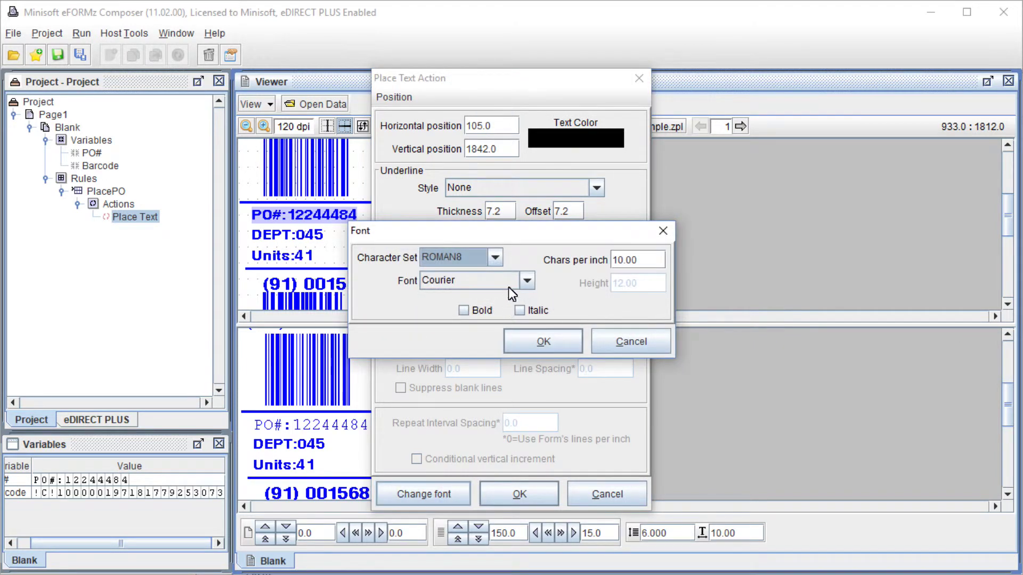
left_click(464, 310)
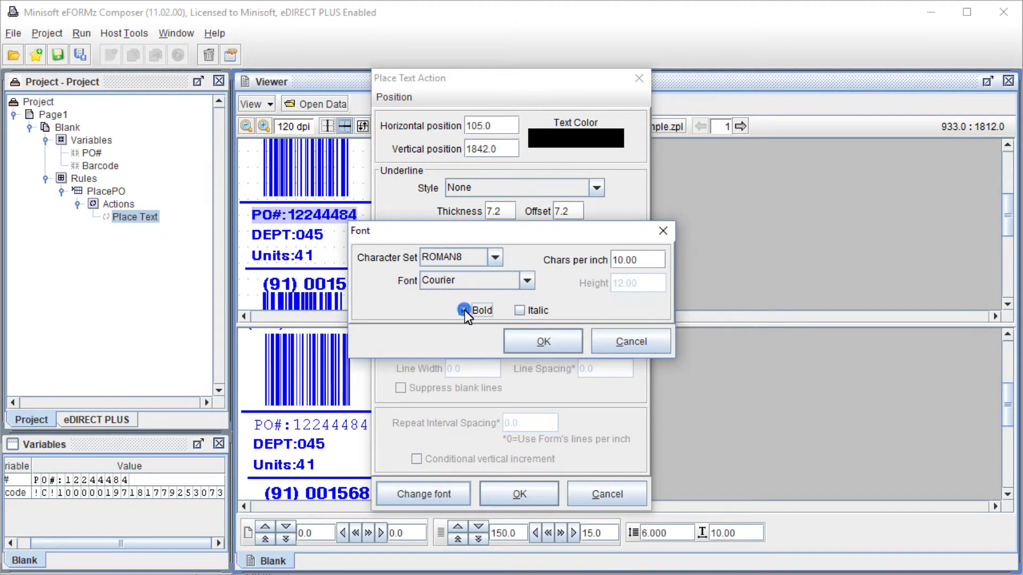
left_click(483, 284)
scroll(503, 322, "down", 6)
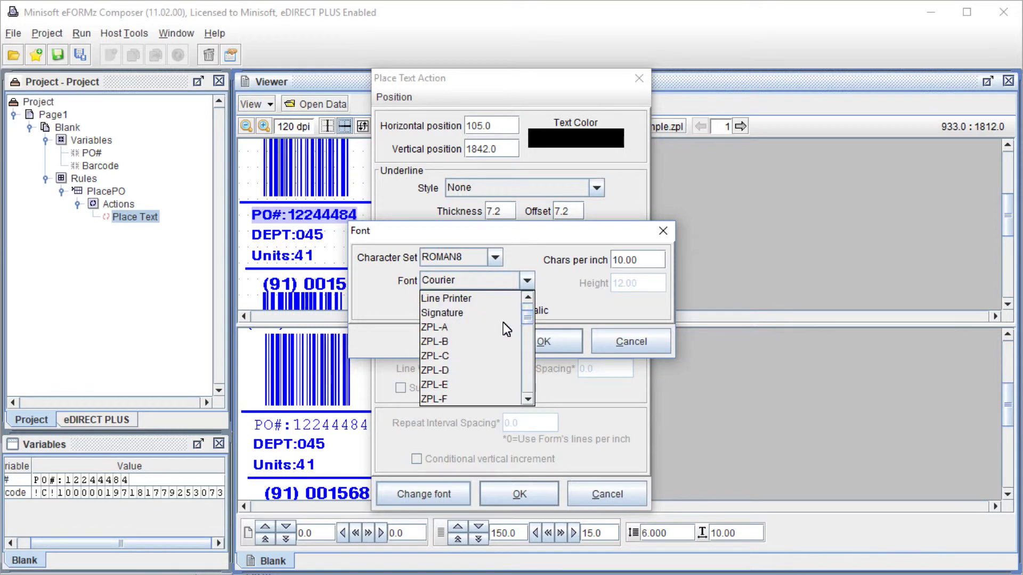
scroll(501, 324, "down", 2)
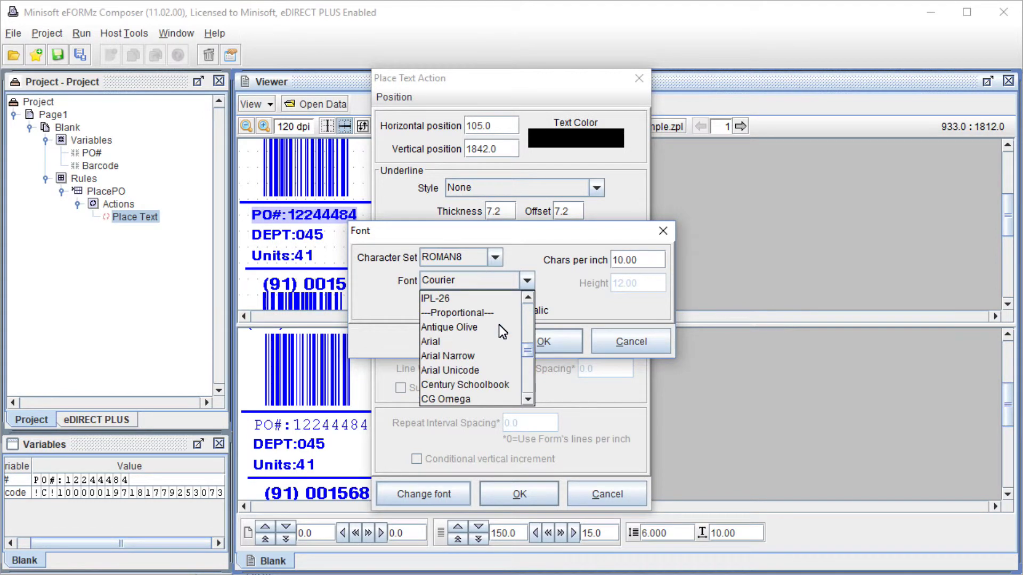
left_click(468, 339)
left_click(543, 342)
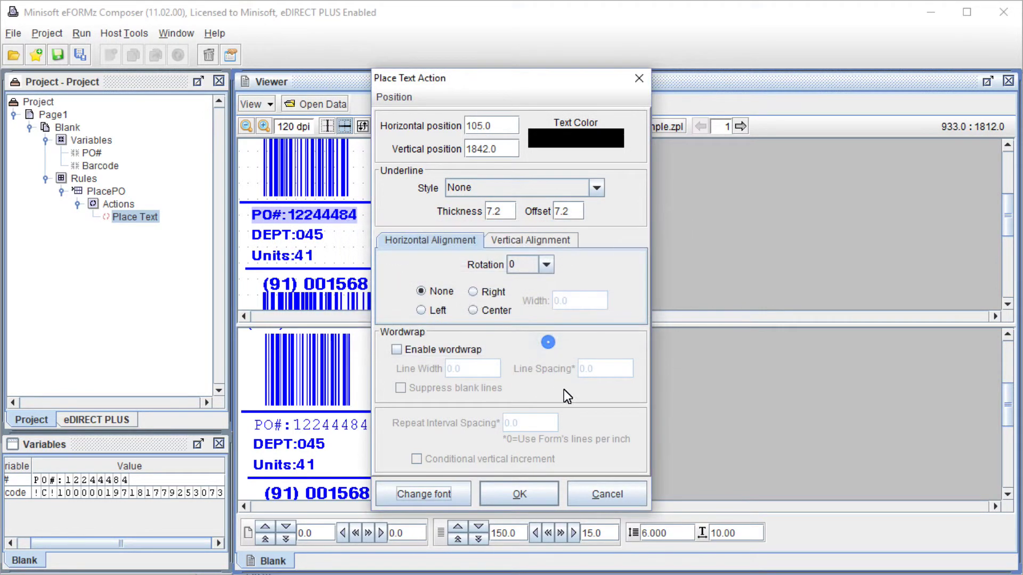
left_click(518, 493)
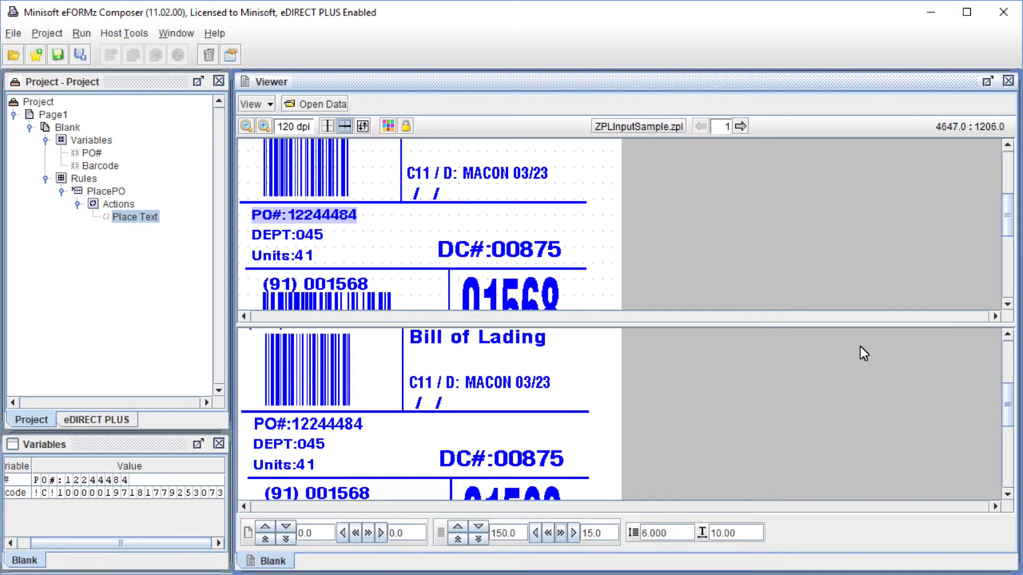
Step: Add a 1D Barcode rule named PlaceBarcode using the Barcode variable below SSCC-18
left_click_drag(1007, 393, 1004, 462)
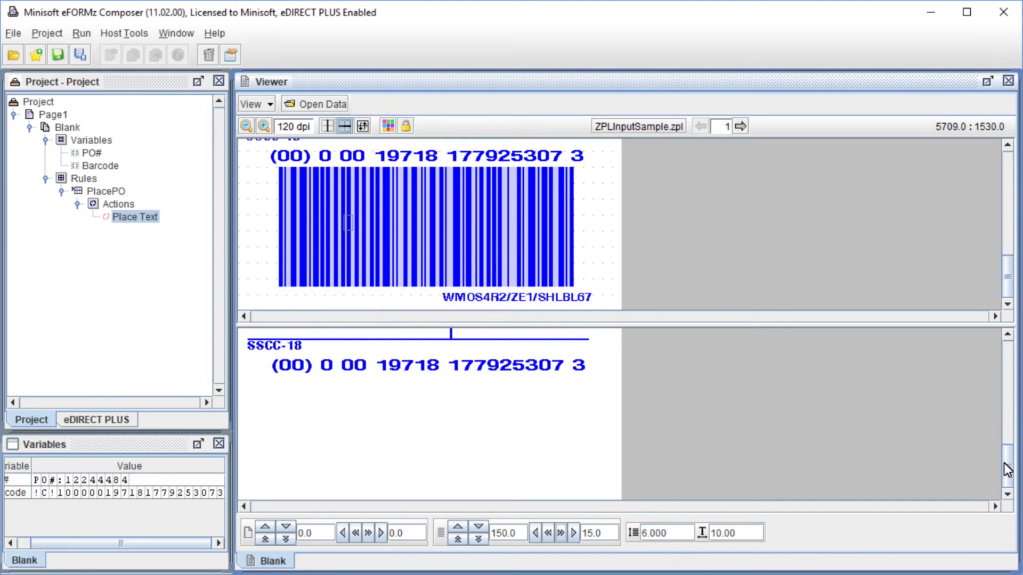
right_click(290, 396)
mouse_move(340, 459)
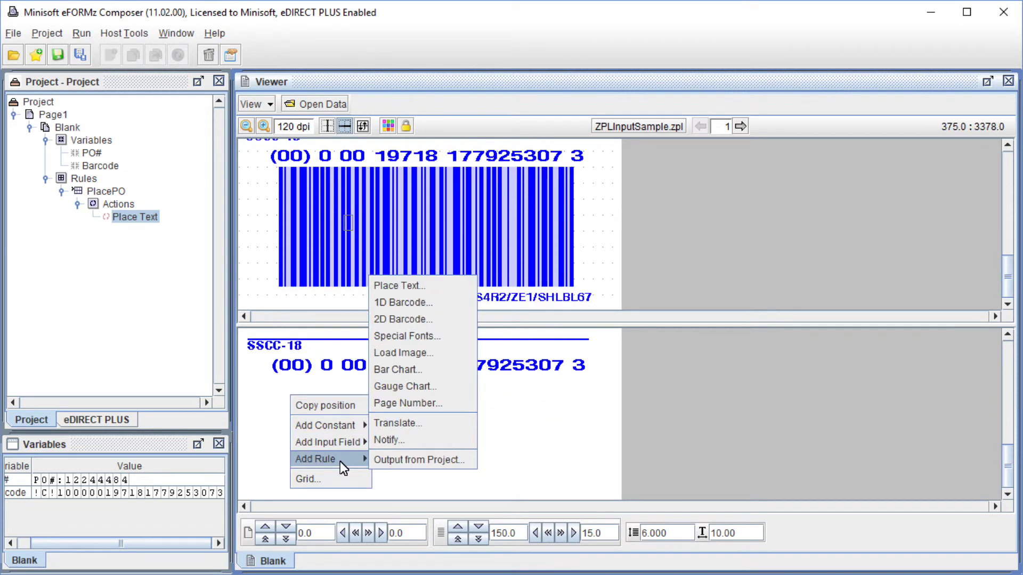
left_click(441, 302)
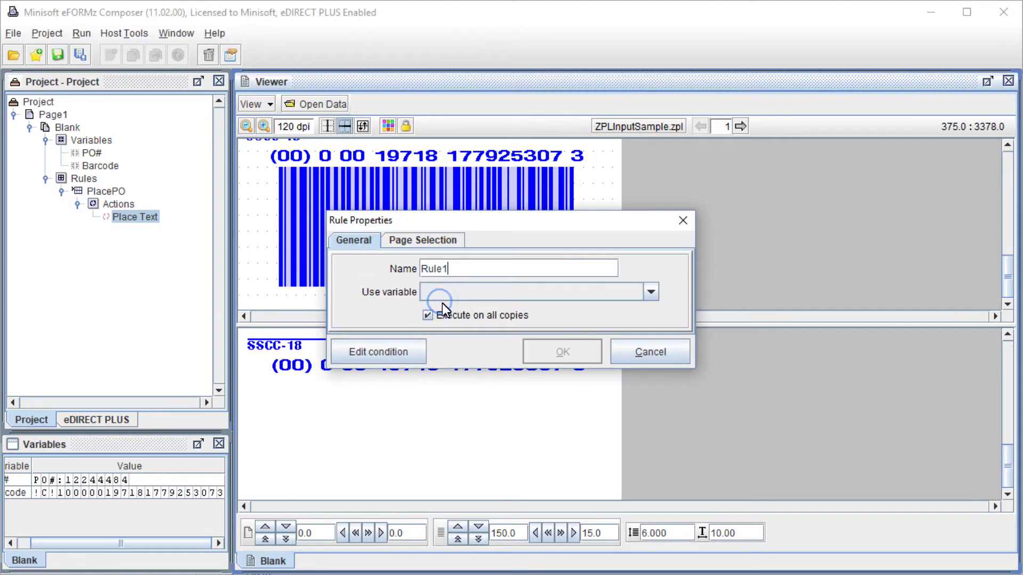
left_click(470, 289)
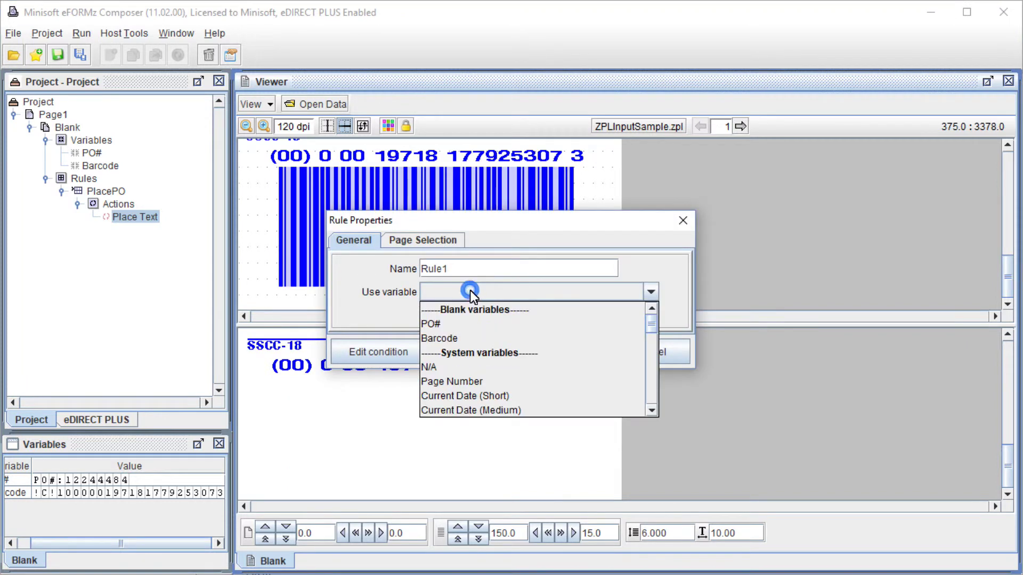
left_click(461, 338)
left_click_drag(463, 276, 421, 274)
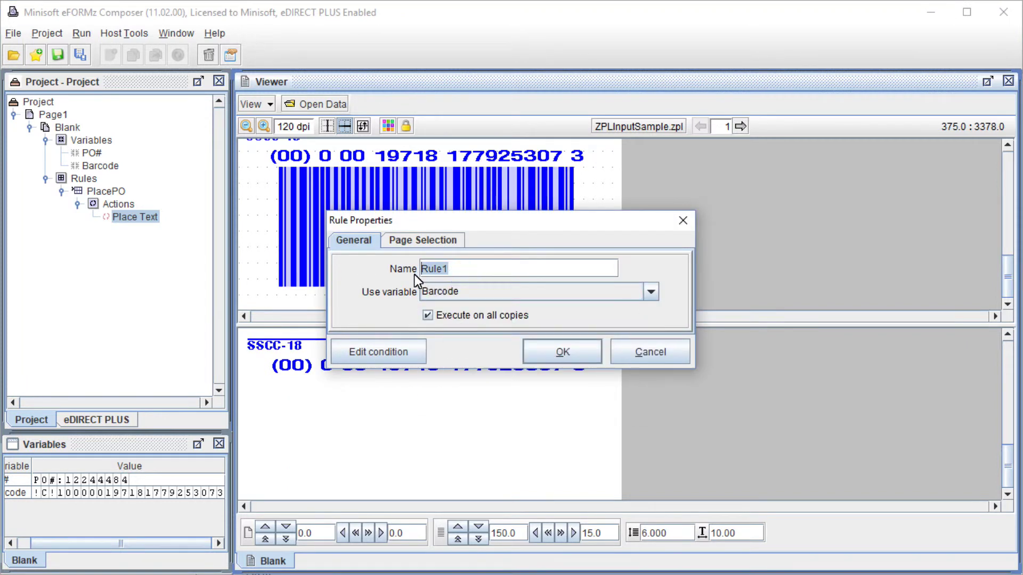
type("PlaceBarcode")
left_click(557, 352)
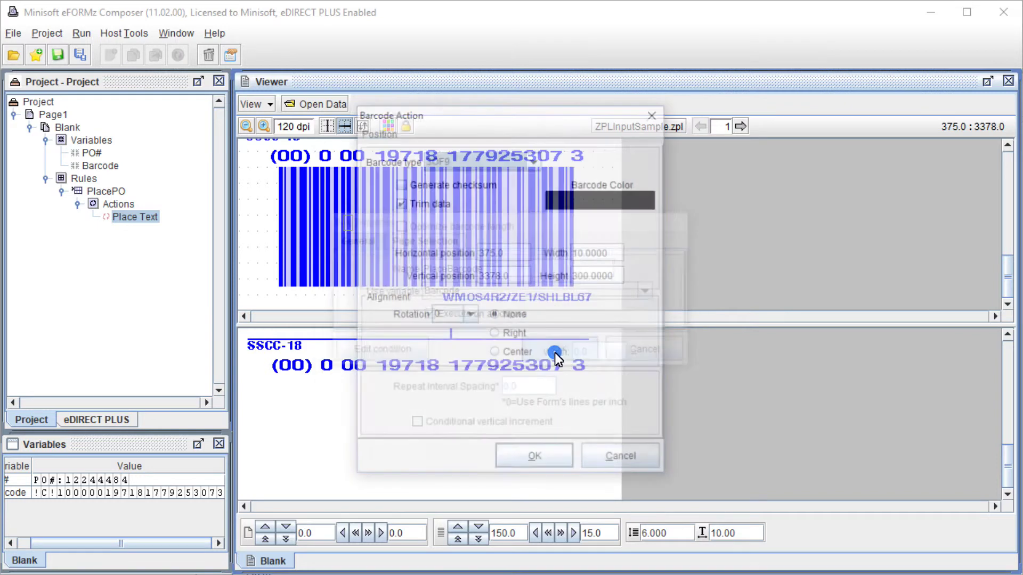
Step: Set the PlaceBarcode barcode type to CODE 128
left_click(506, 161)
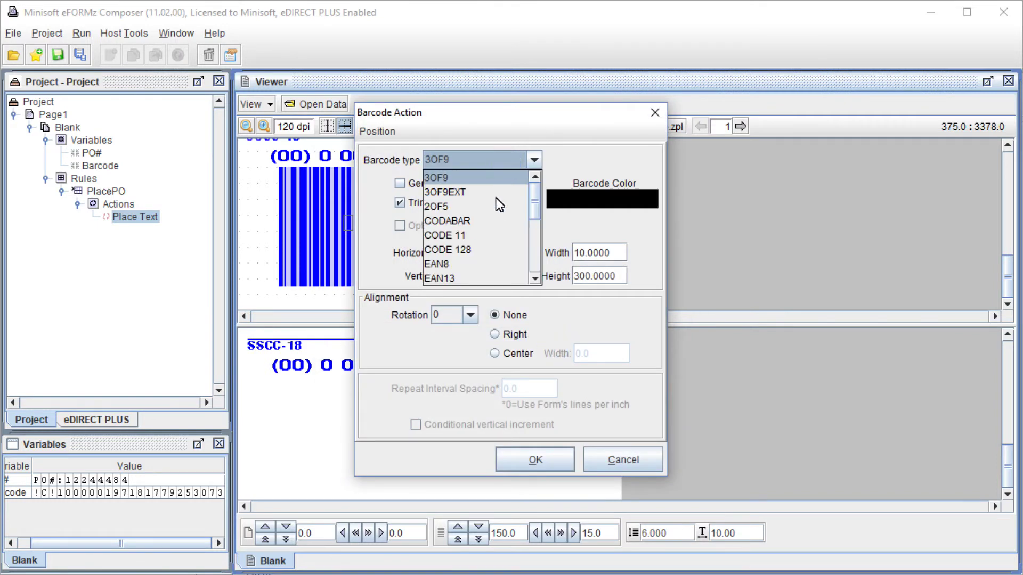
left_click(479, 248)
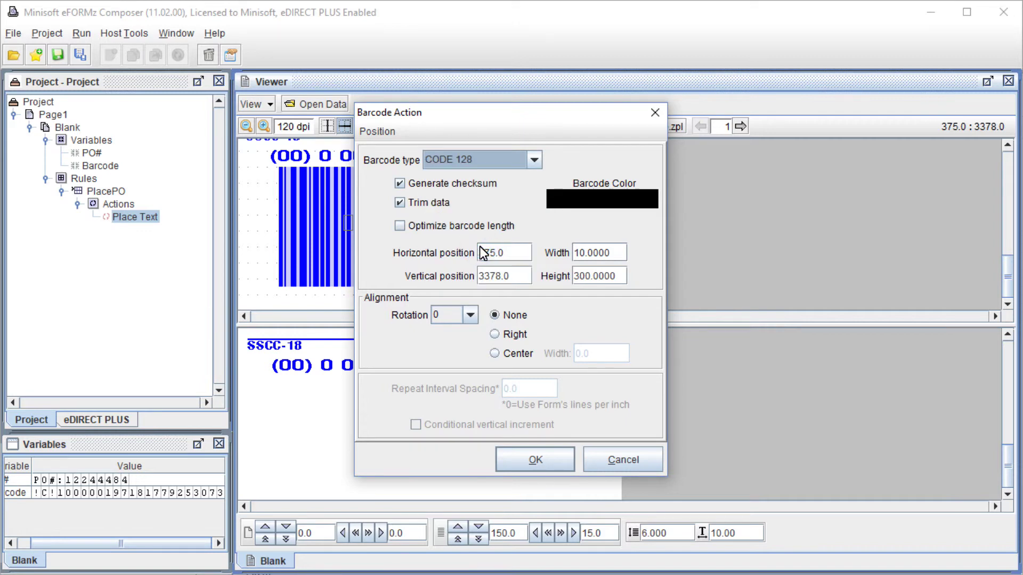
left_click(548, 458)
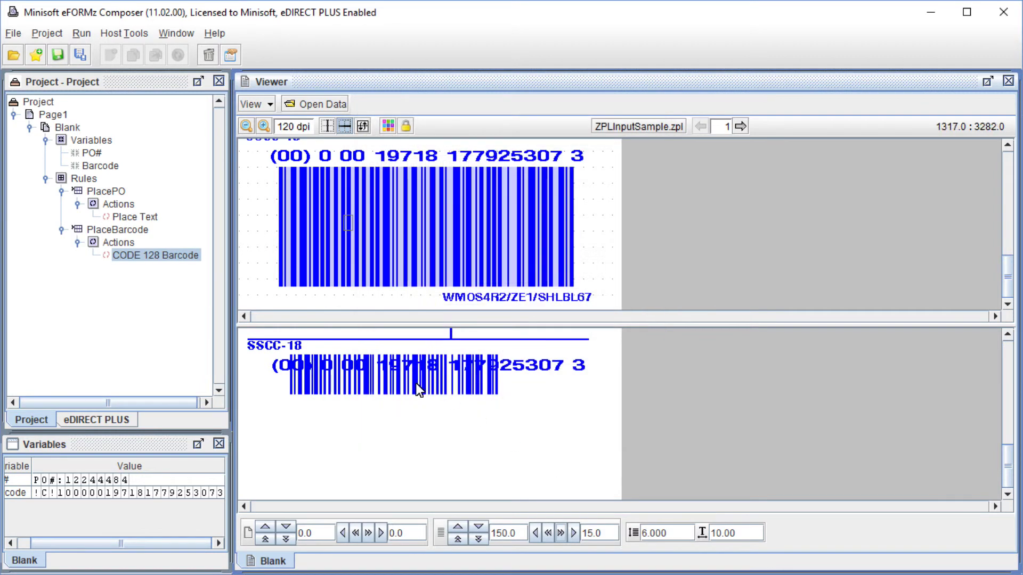